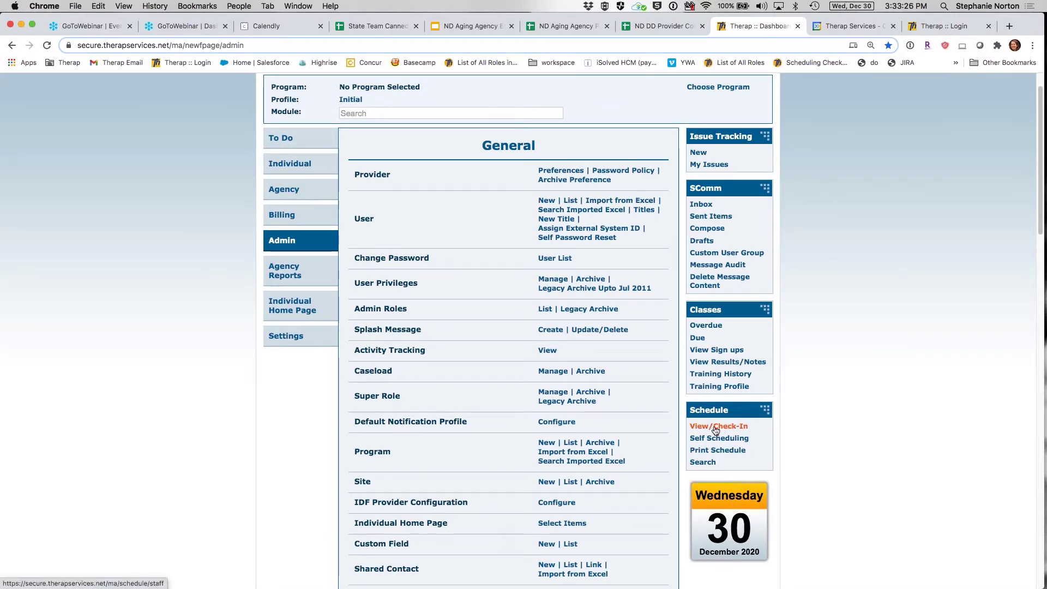
Open the Scheduling provider preferences and examine the web check-in and location tracking settings
scroll(585, 465, "down", 15)
scroll(585, 465, "down", 3)
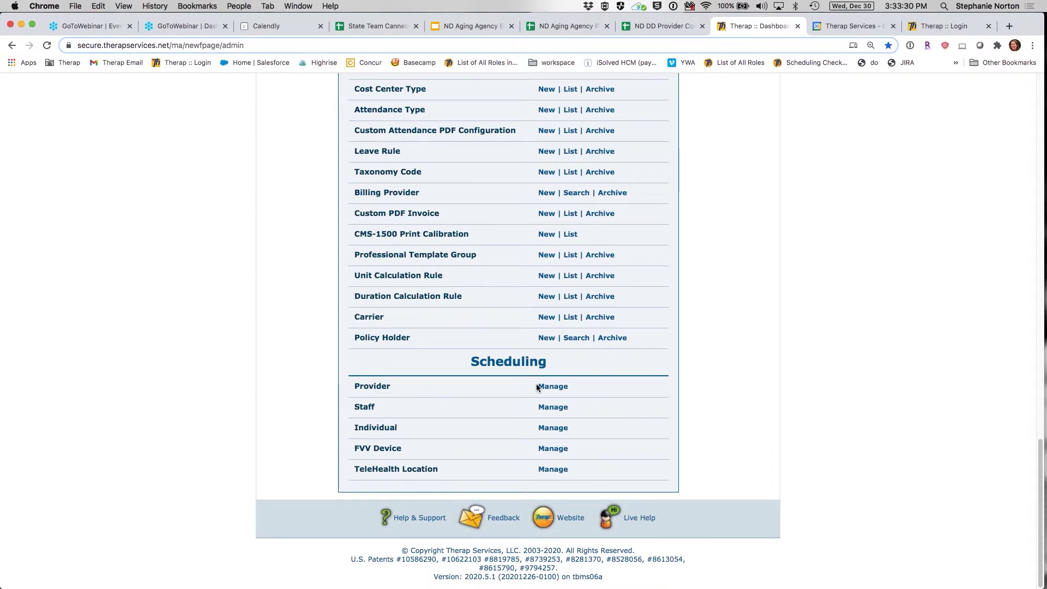
left_click(550, 387)
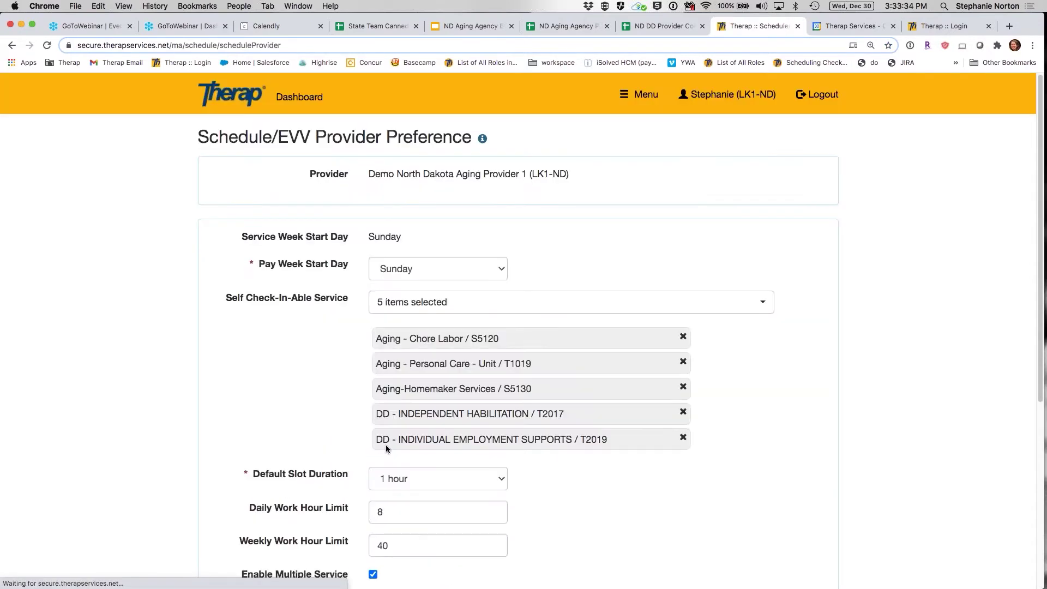
scroll(385, 444, "down", 2)
scroll(385, 444, "down", 2)
left_click_drag(245, 413, 347, 416)
left_click_drag(223, 442, 343, 462)
scroll(303, 218, "up", 4)
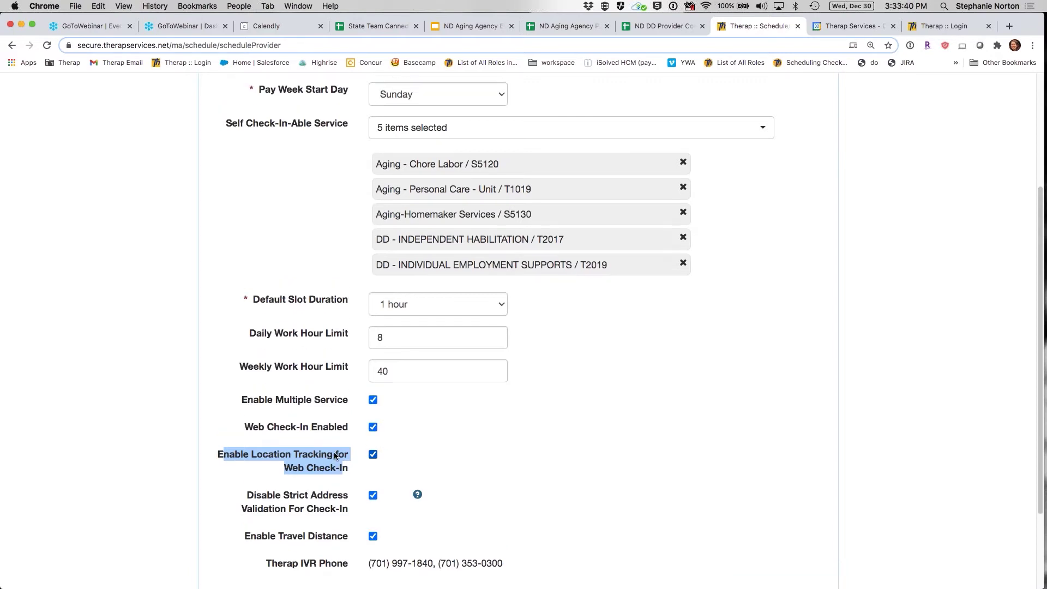
Return to the dashboard and open the schedule's View/Check-In page
left_click(303, 98)
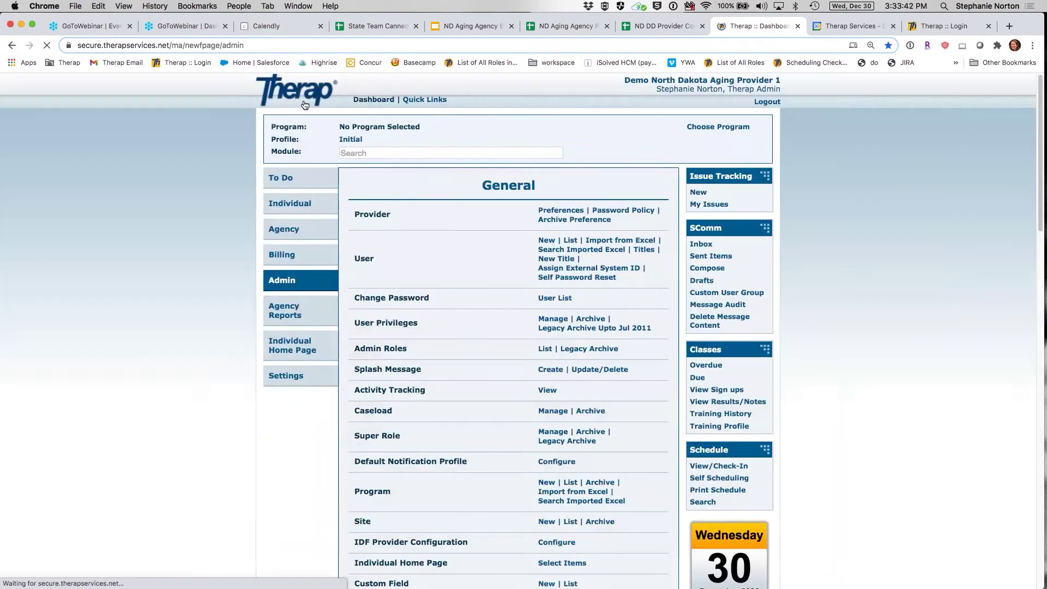
scroll(895, 422, "down", 3)
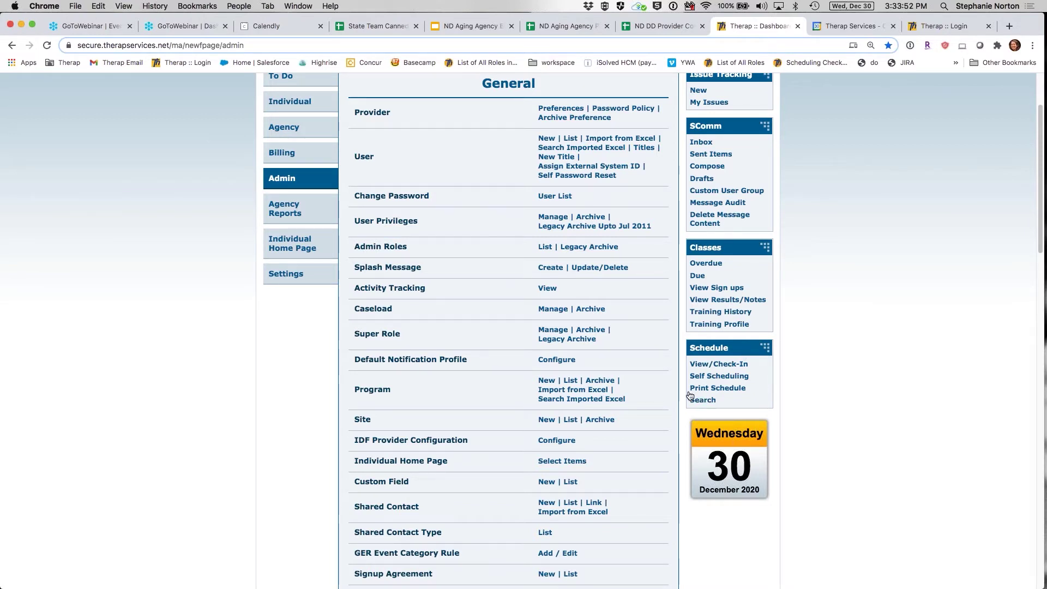
left_click(729, 370)
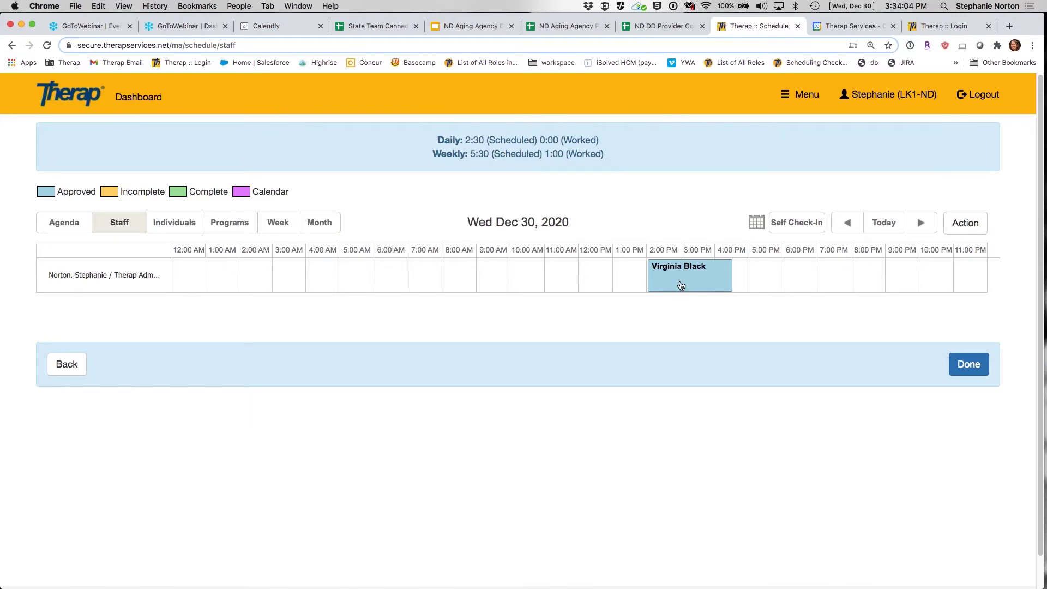
Examine the check-in fields of the approved slot starting at 2:00 PM on Dec 30, 2020, and close its details
mouse_move(685, 292)
left_click(674, 284)
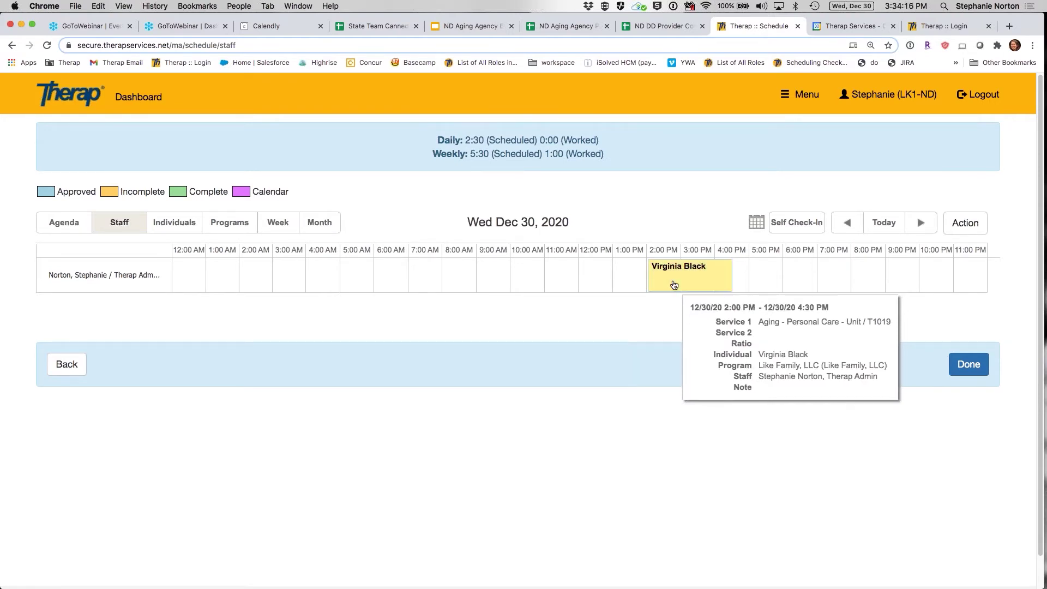
scroll(615, 364, "down", 5)
scroll(617, 364, "down", 5)
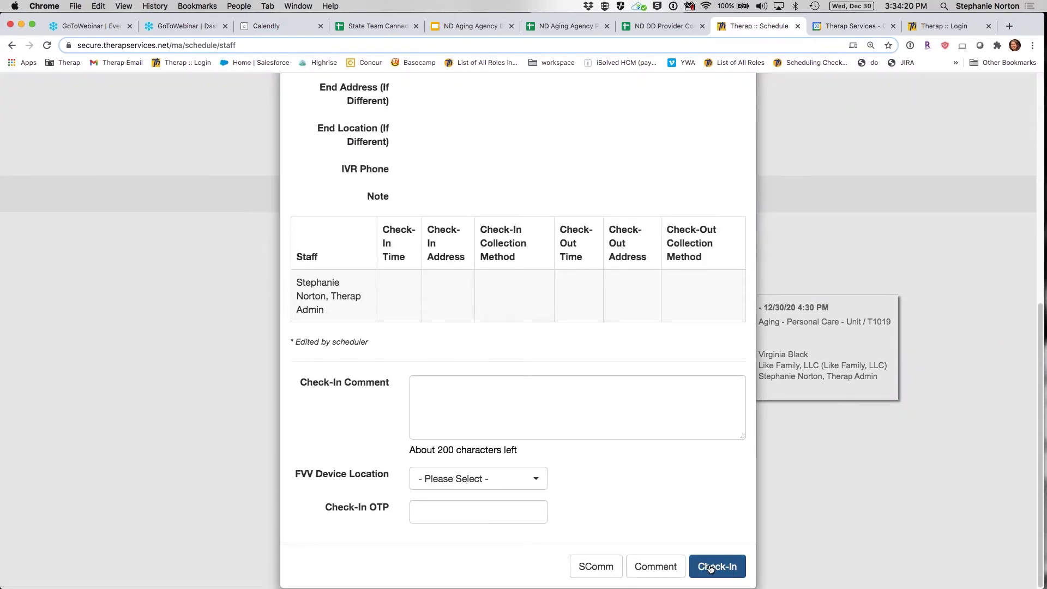
scroll(704, 540, "up", 10)
left_click(742, 98)
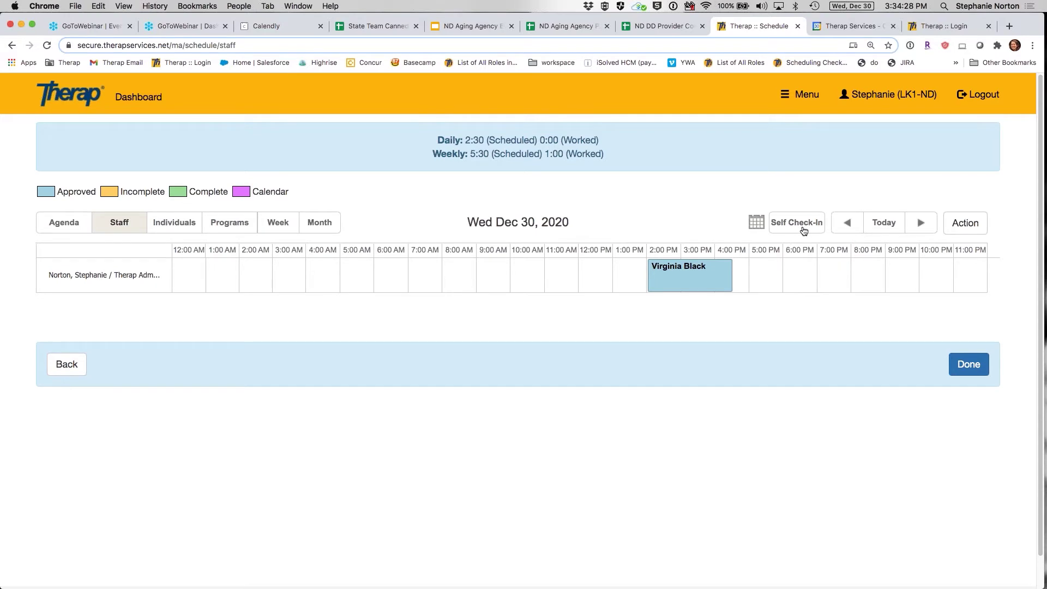
Start a self check-in from the Dec 31, 2020 schedule, selecting the individual and the program Like Family, LLC
left_click(921, 223)
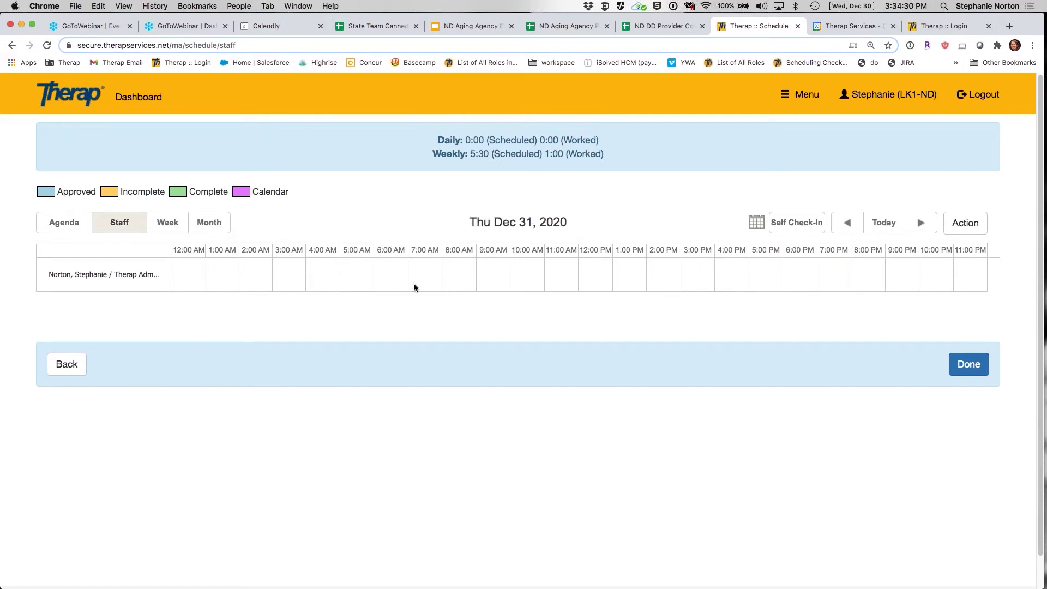
left_click(805, 229)
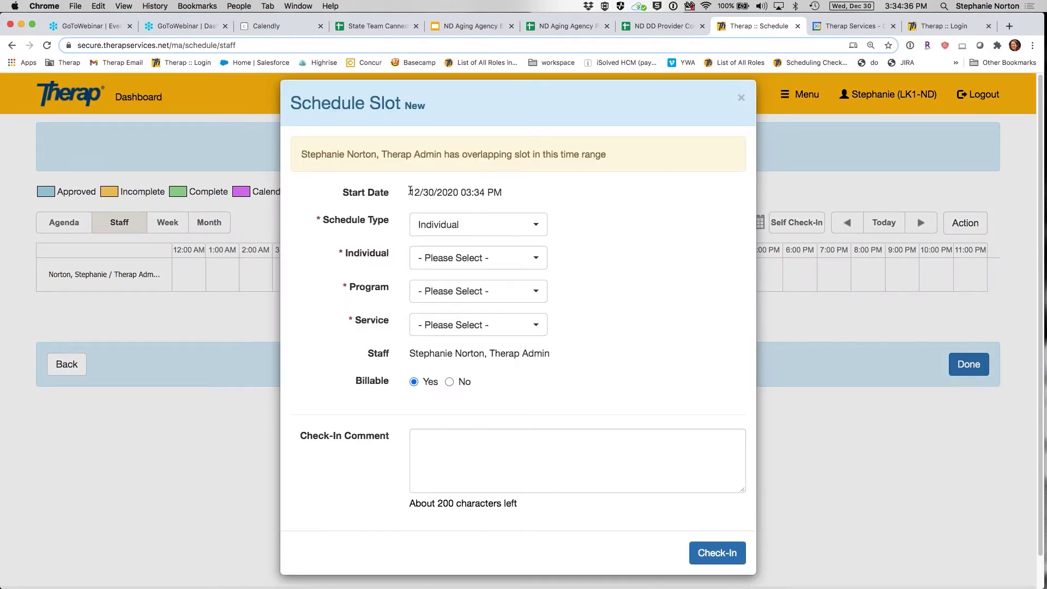
left_click_drag(411, 192, 575, 197)
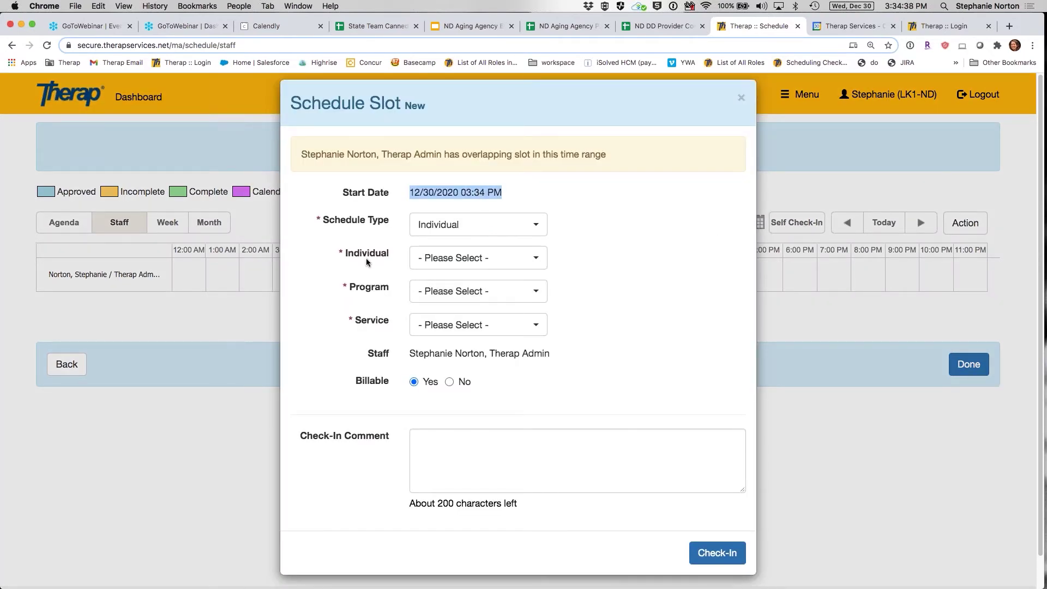
left_click(476, 260)
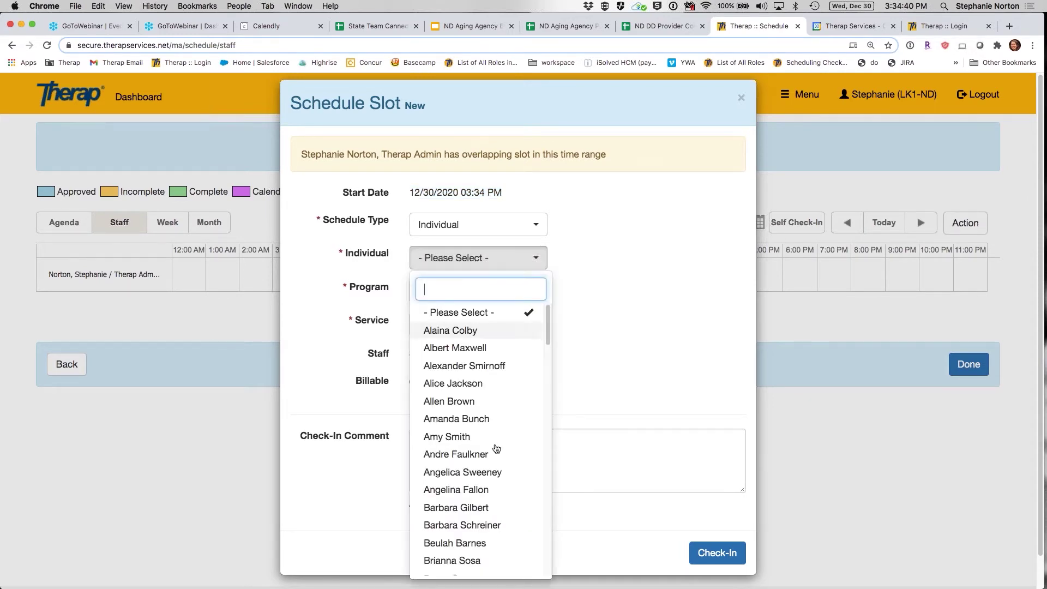
type("vir")
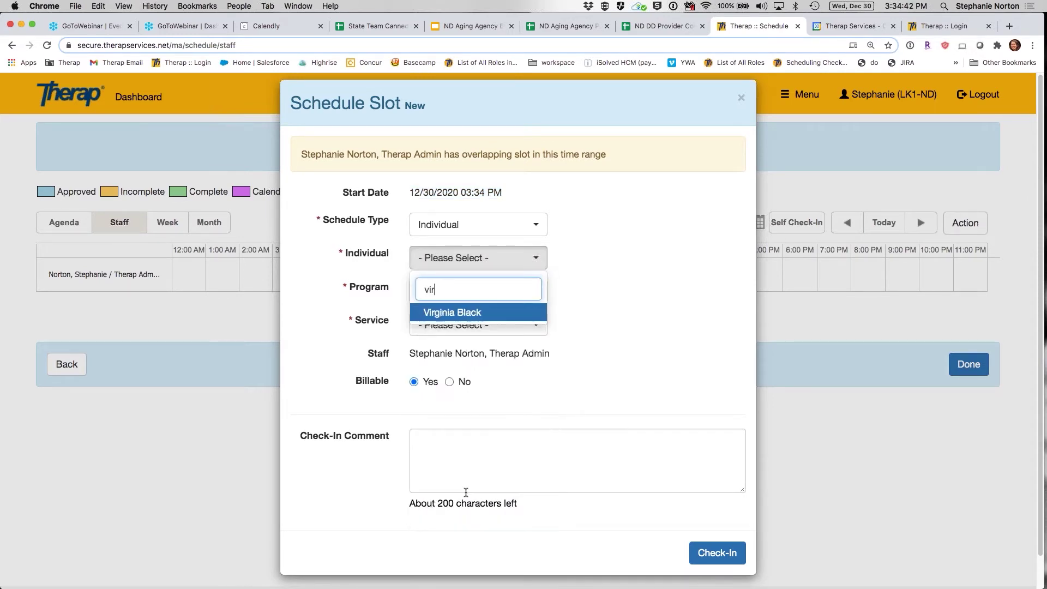
left_click(439, 315)
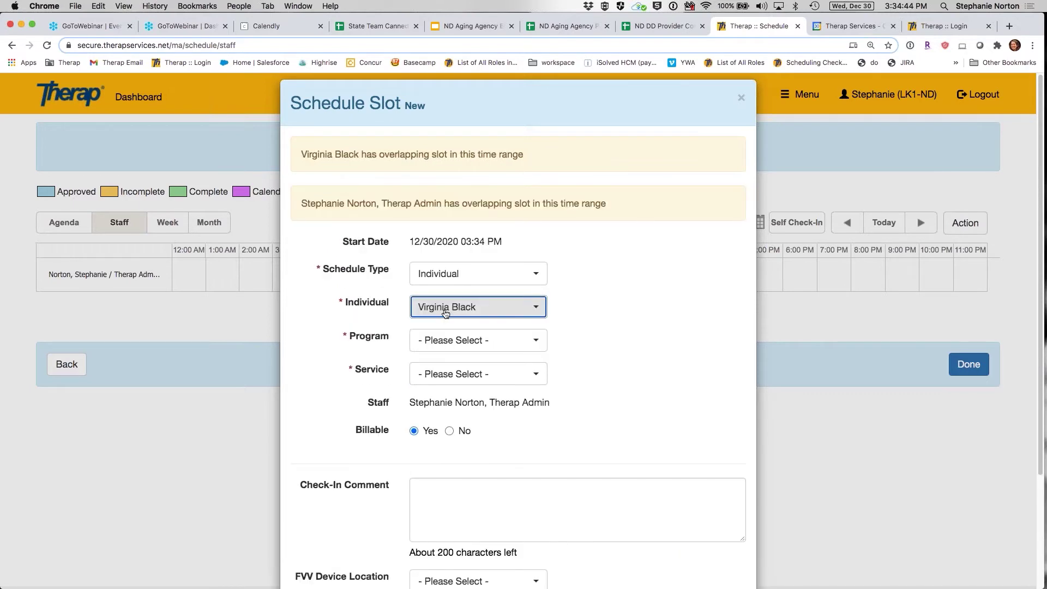
left_click(538, 344)
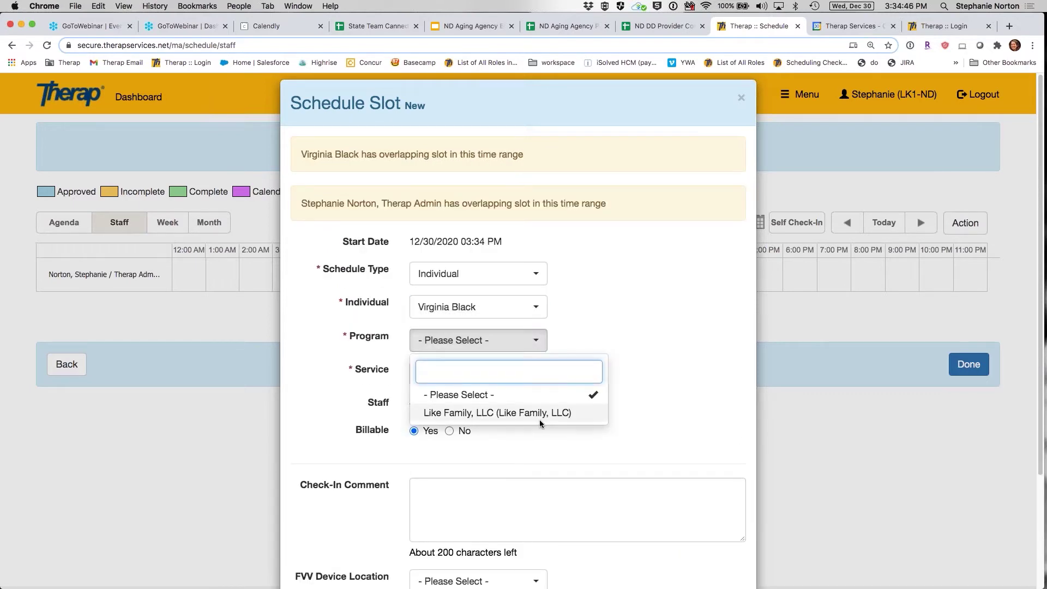
left_click(456, 413)
Examine the services available for the individual and the staff member assigned to the new slot
left_click(509, 380)
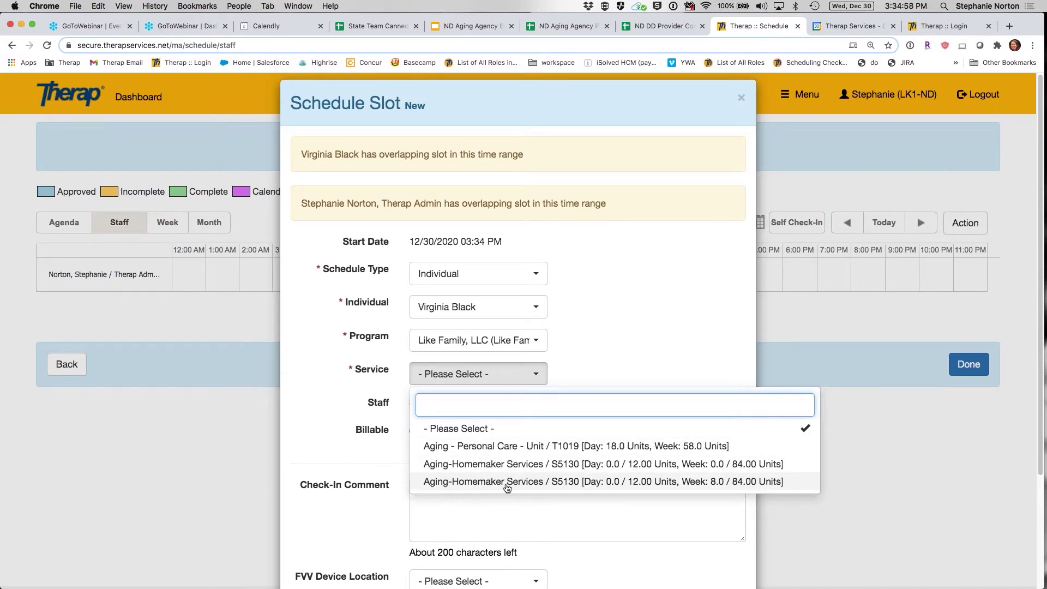
left_click(604, 342)
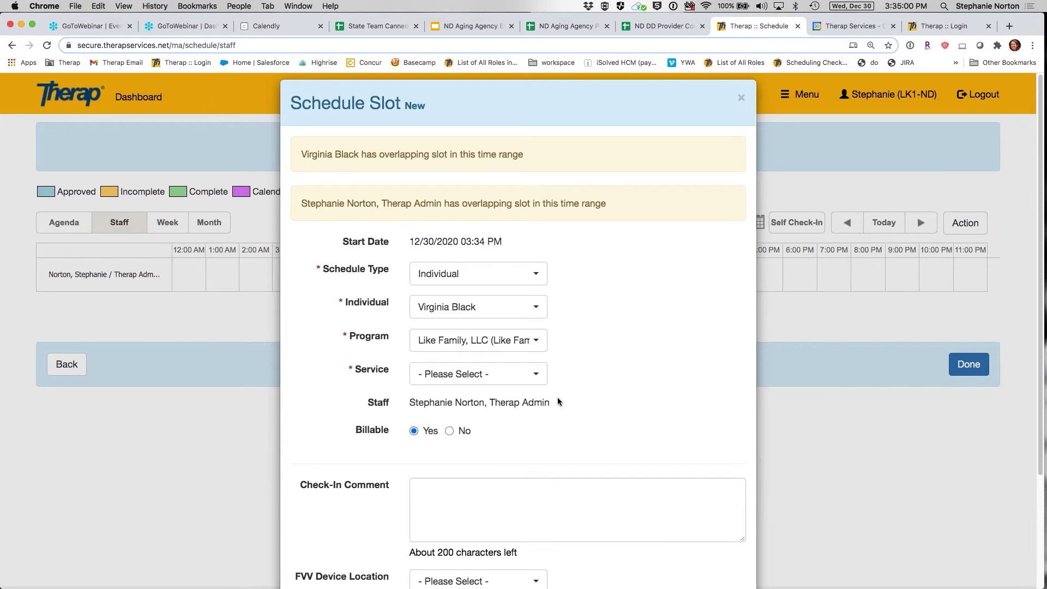
left_click_drag(410, 402, 543, 418)
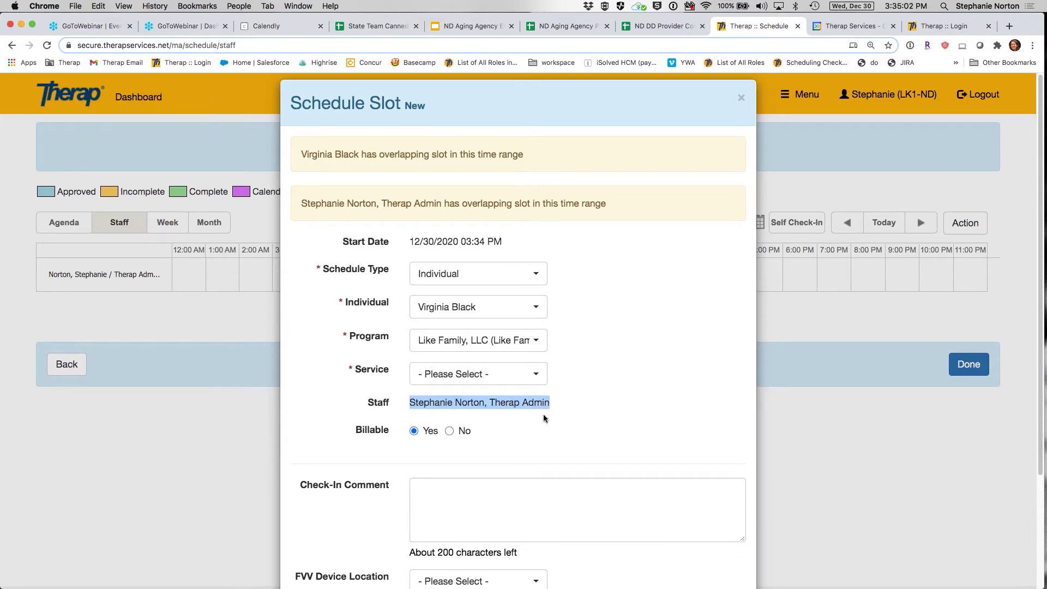
left_click(533, 373)
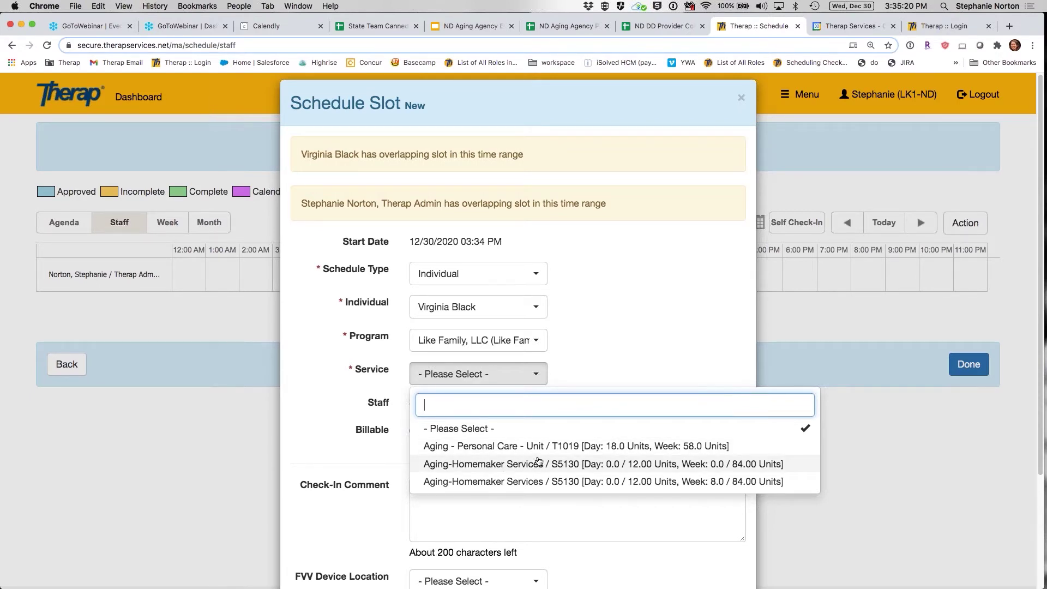
left_click_drag(588, 333, 480, 461)
left_click(526, 349)
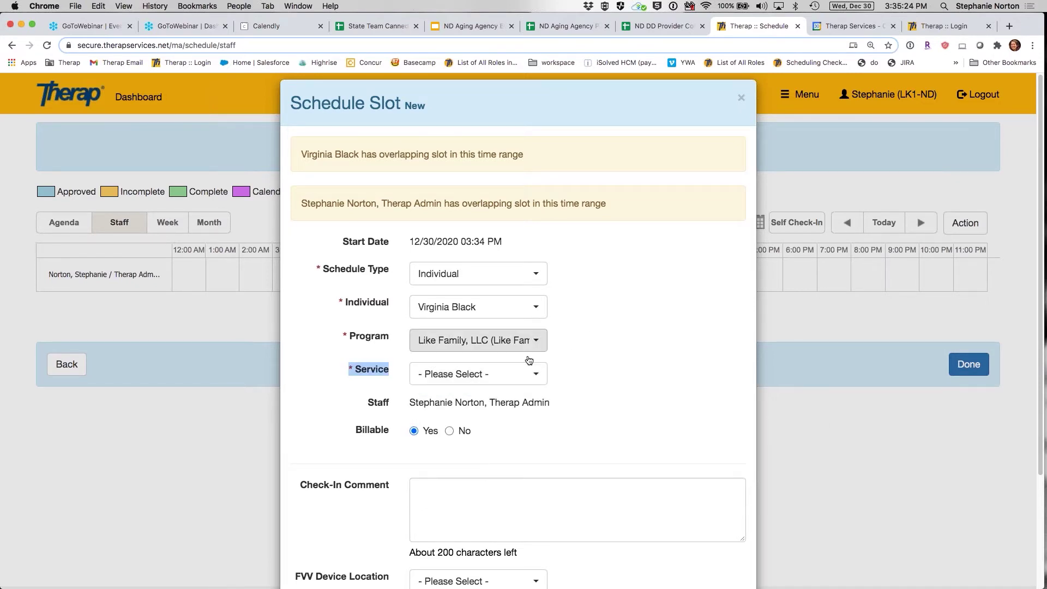
Set the service to the Aging-Homemaker Services / S5130 entry with 0.0 / 84.00 weekly units
left_click(528, 350)
left_click(534, 372)
left_click(567, 465)
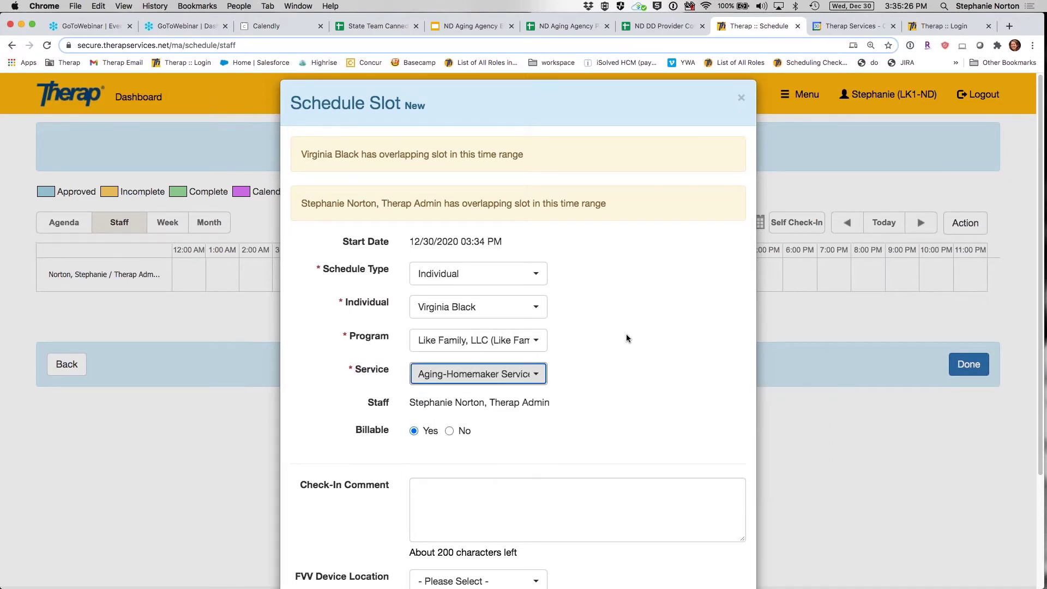
Set the FVV device location to the individual's home and the OTP self check-in date to 12/30/2020
scroll(637, 398, "down", 2)
scroll(637, 398, "down", 2)
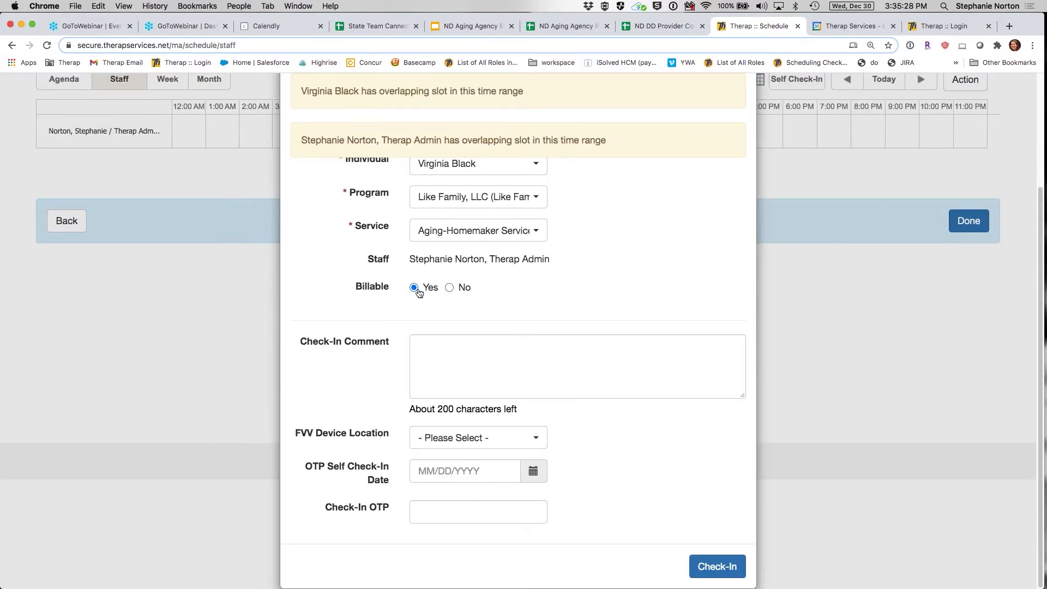
left_click(457, 366)
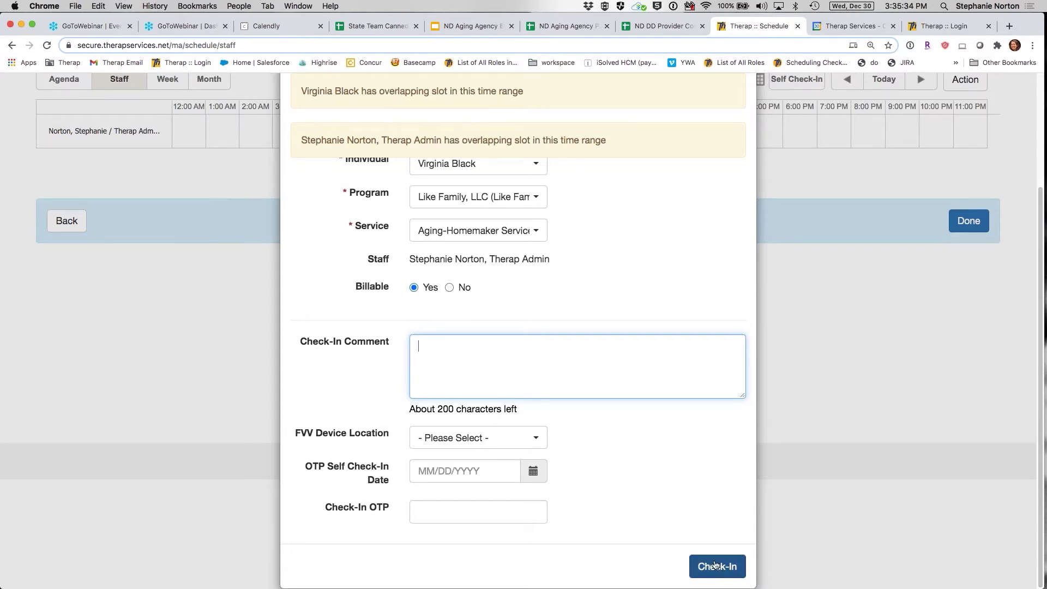
left_click(510, 445)
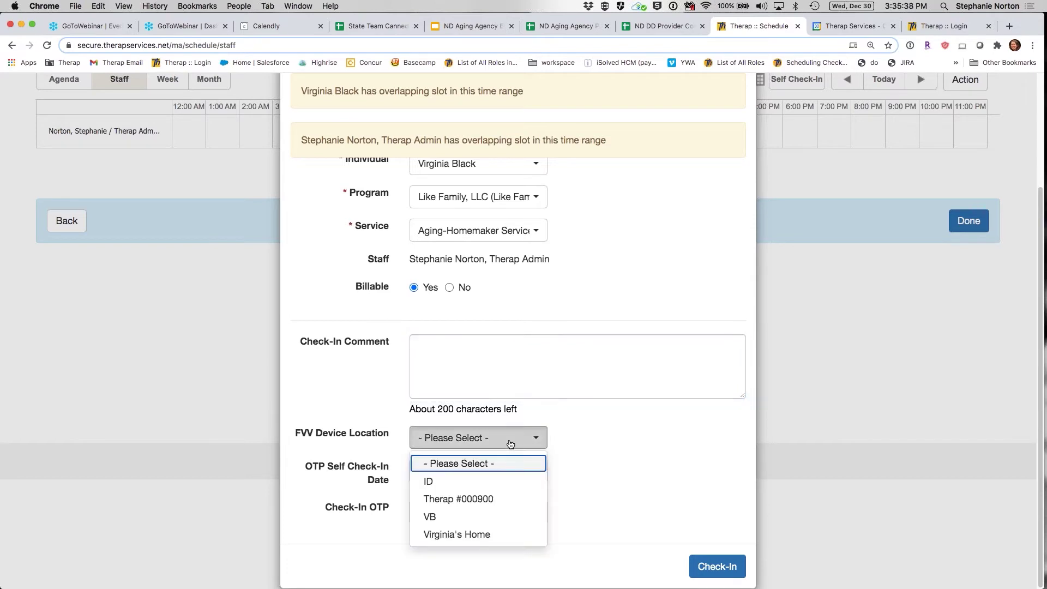
left_click(458, 485)
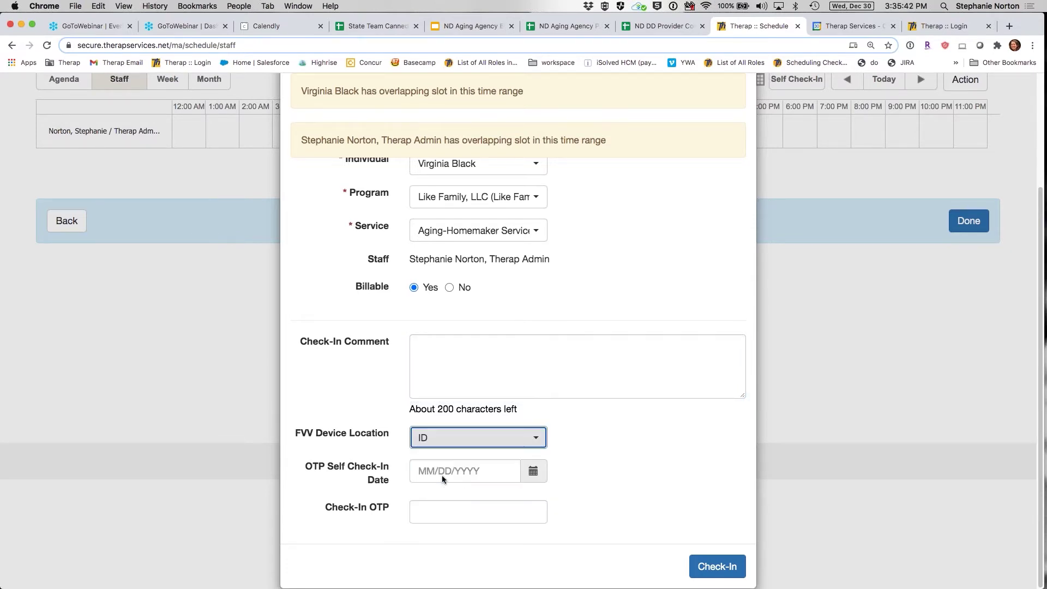
left_click(532, 434)
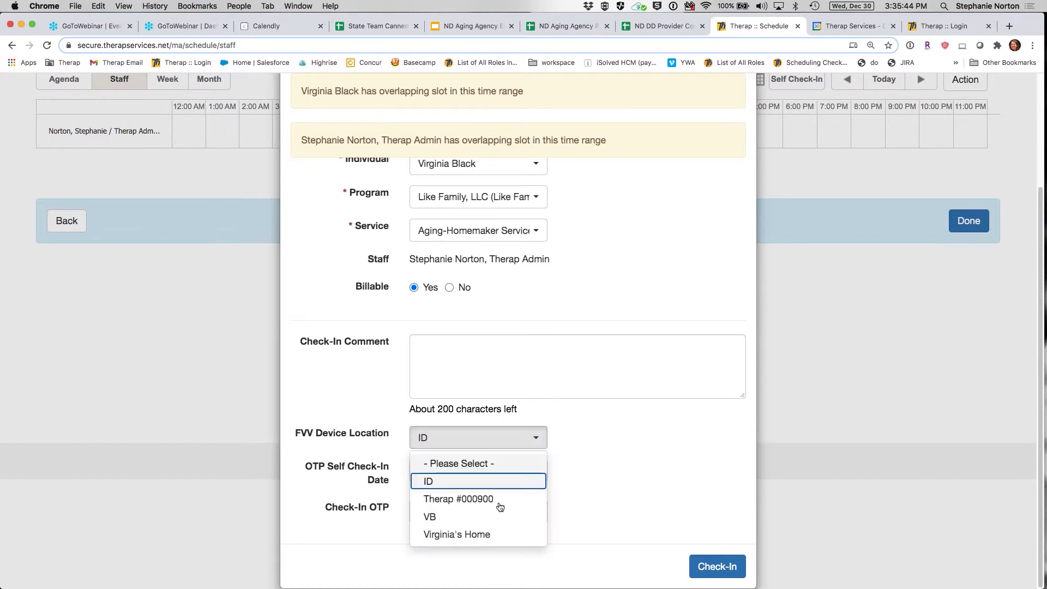
left_click(472, 536)
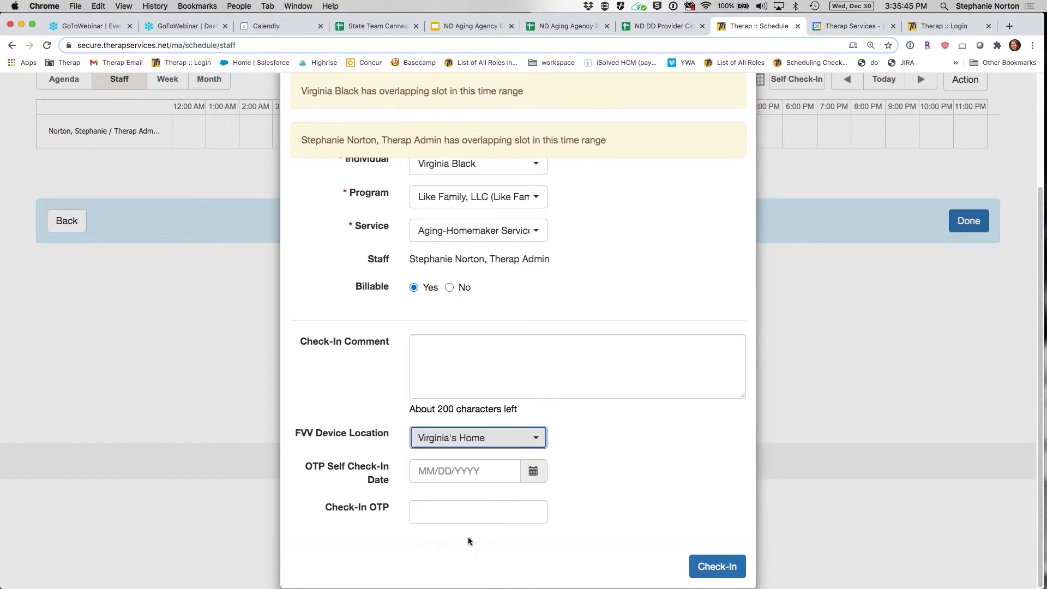
left_click(534, 472)
left_click(504, 397)
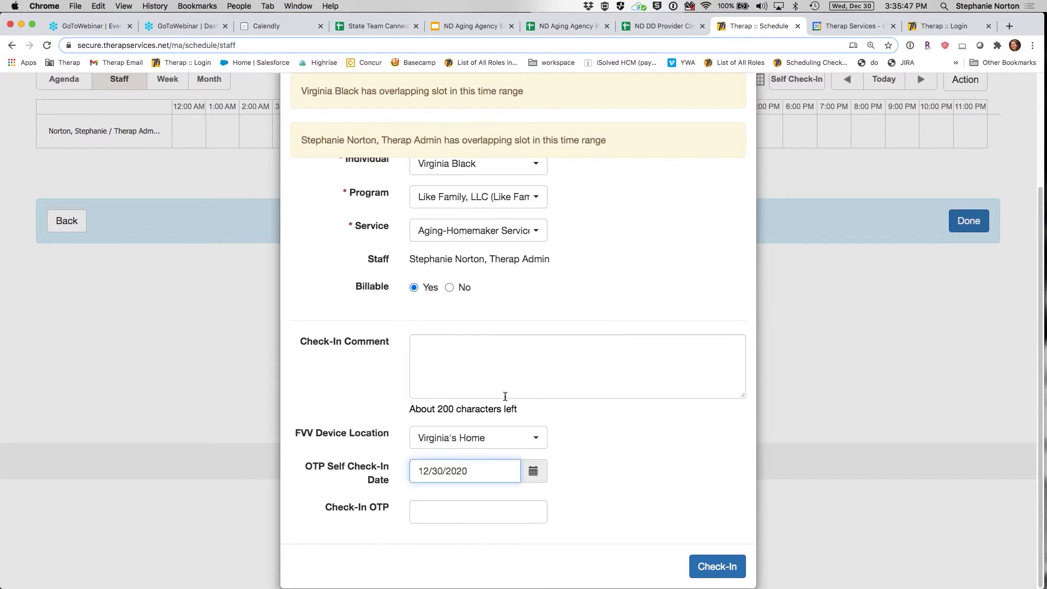
left_click(490, 506)
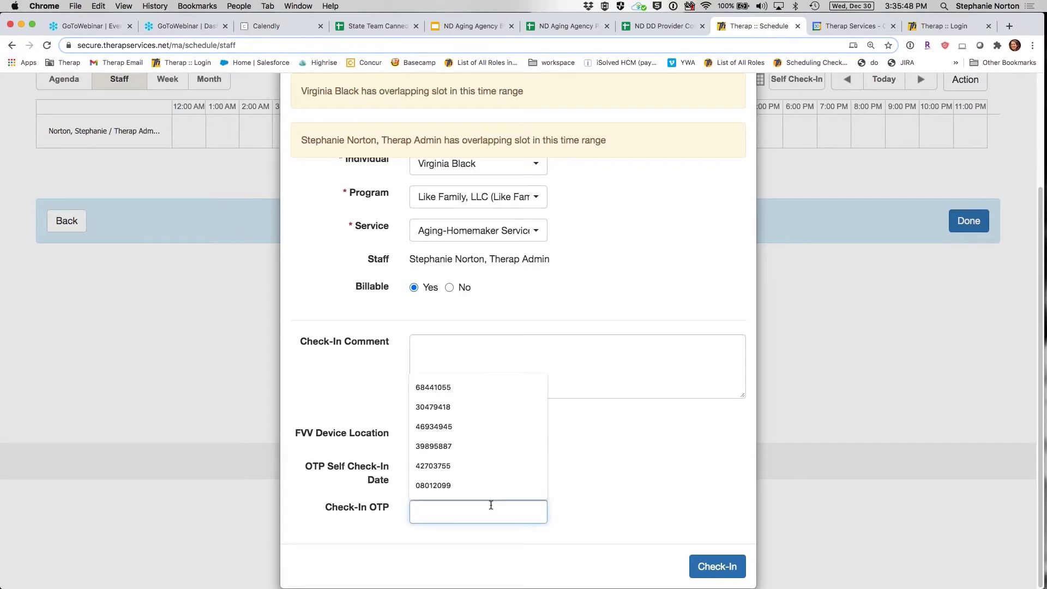
left_click(666, 496)
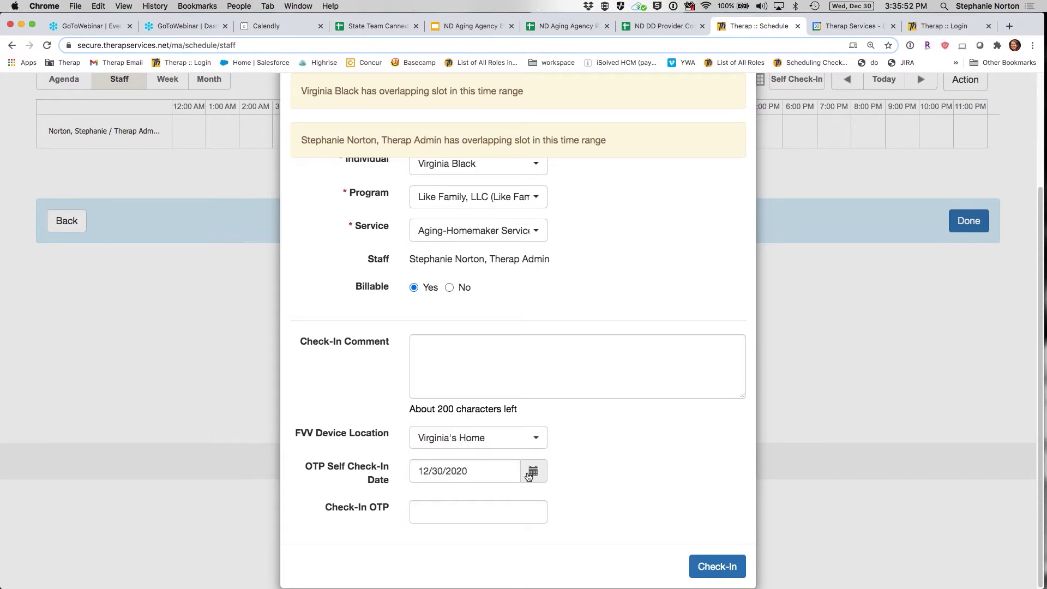
Clear the OTP self check-in date and reset the FVV device location to no selection
left_click_drag(501, 468, 338, 461)
key("BackSpace")
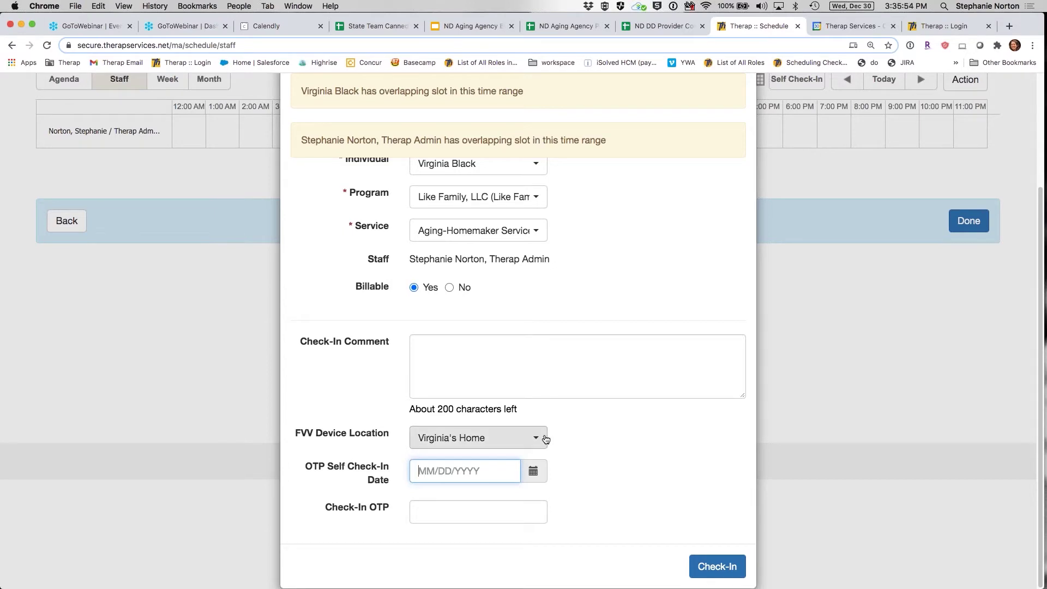
left_click(533, 438)
left_click(480, 465)
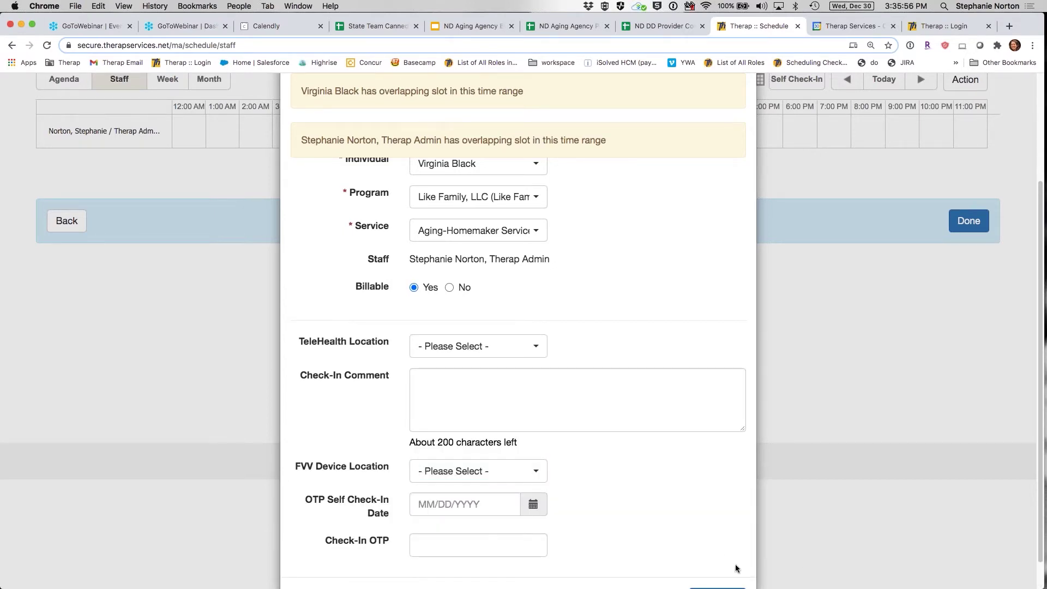
Submit the self check-in and go back to the Wed Dec 30, 2020 staff schedule
scroll(731, 567, "down", 1)
left_click(726, 567)
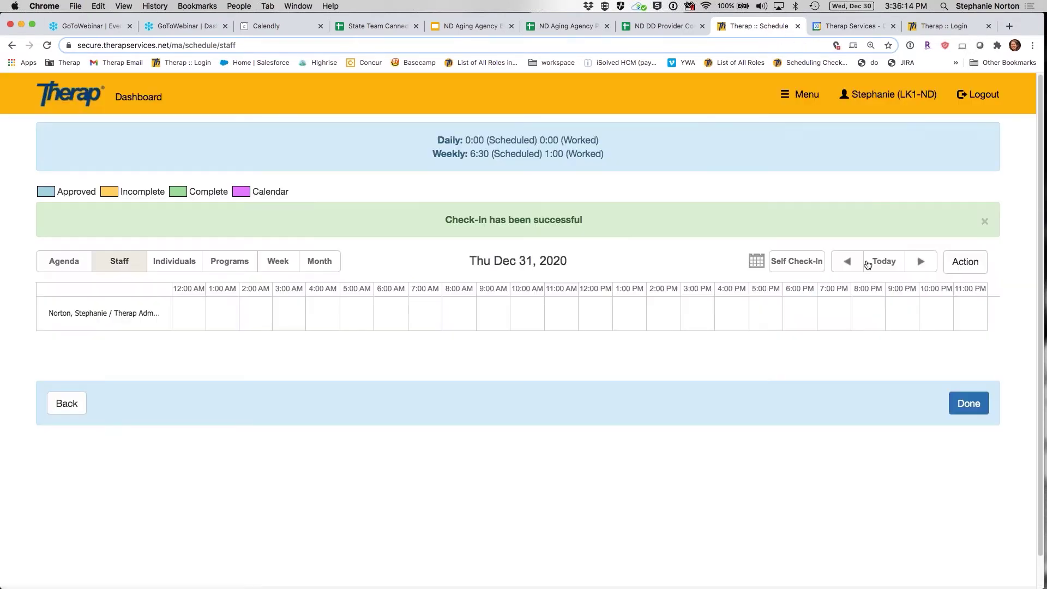
left_click(857, 263)
mouse_move(715, 331)
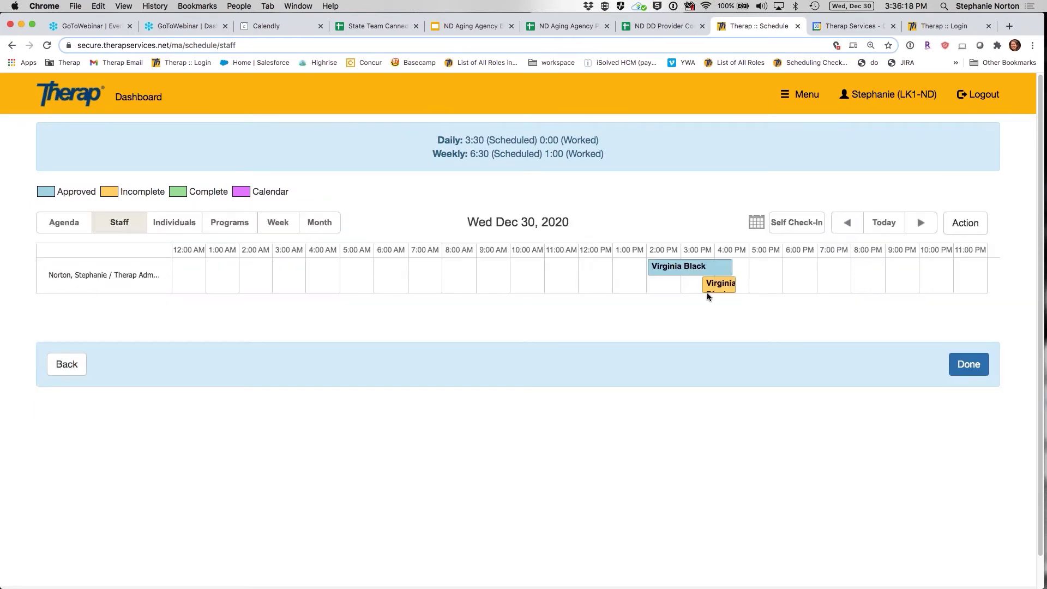
Open the incomplete slot on the Dec 30 staff schedule, review its check-in record and check-out fields, and close it without checking out
mouse_move(711, 288)
left_click(713, 292)
scroll(713, 292, "down", 5)
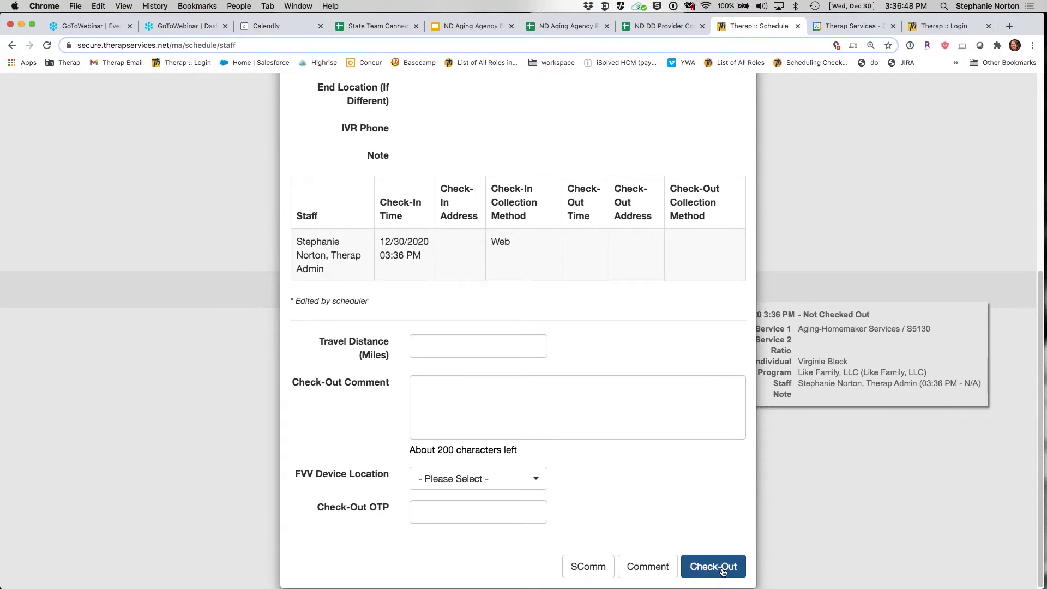
scroll(675, 507, "up", 1)
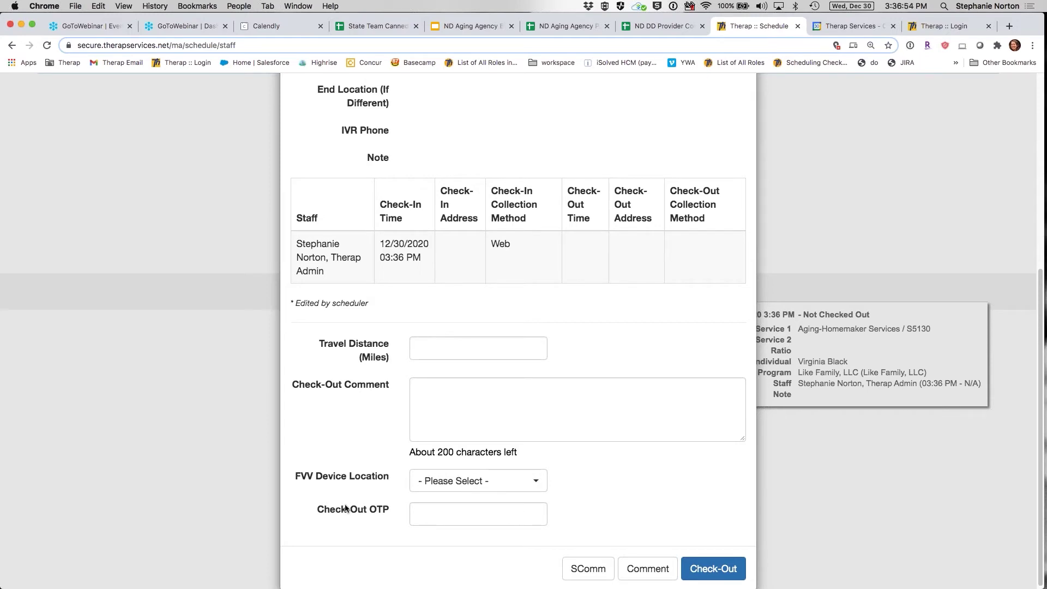
scroll(584, 377, "up", 5)
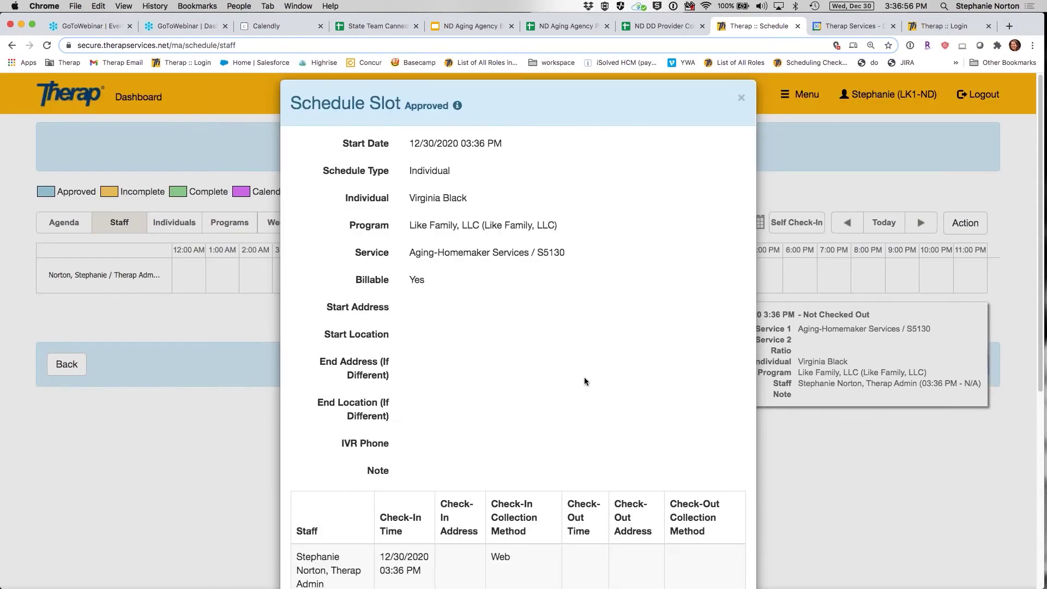
left_click(741, 96)
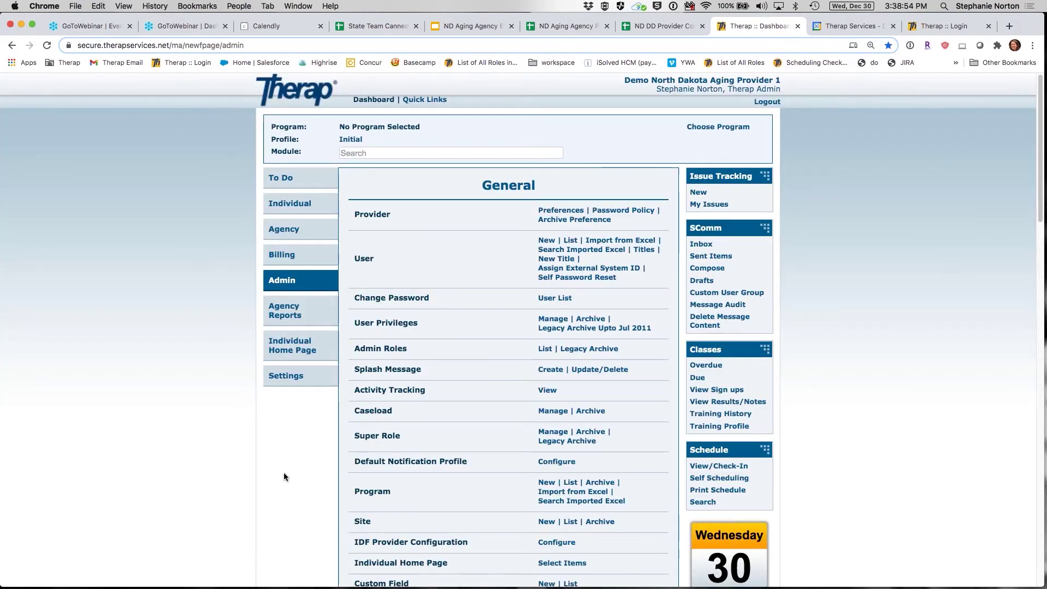
scroll(284, 477, "down", 13)
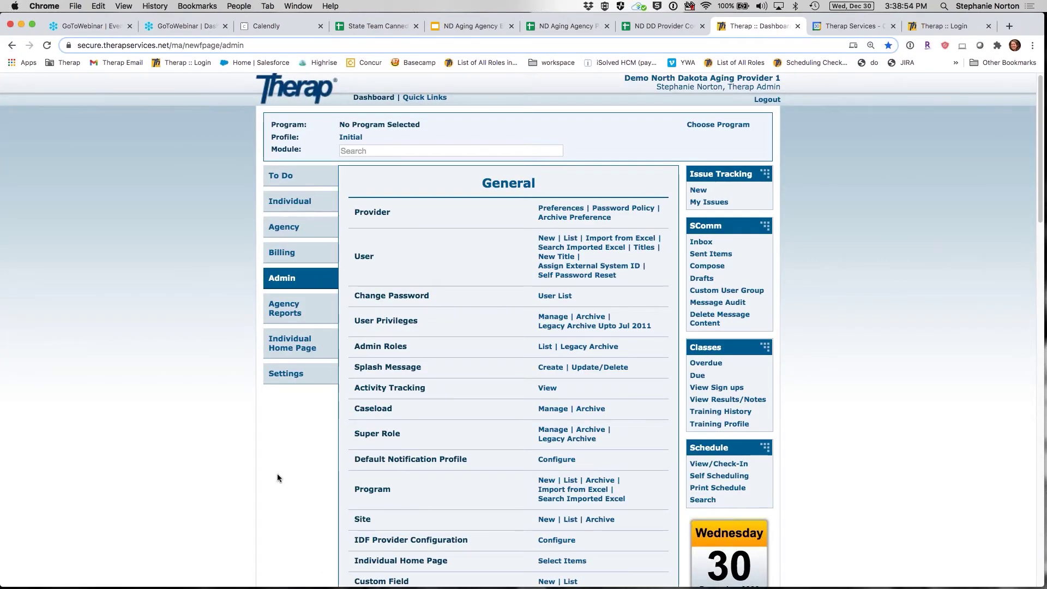
scroll(275, 472, "down", 7)
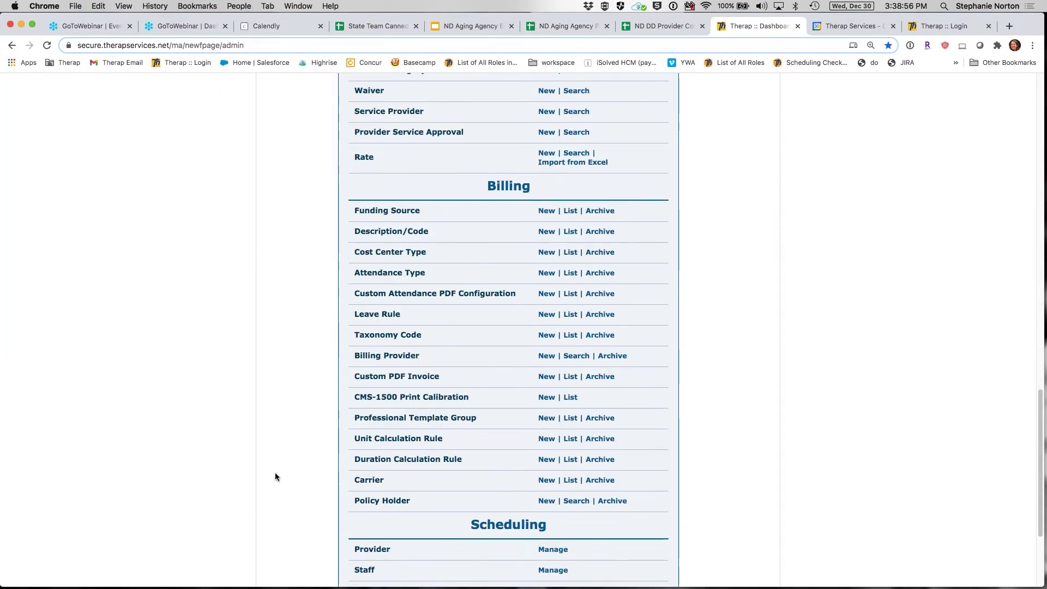
scroll(275, 473, "up", 20)
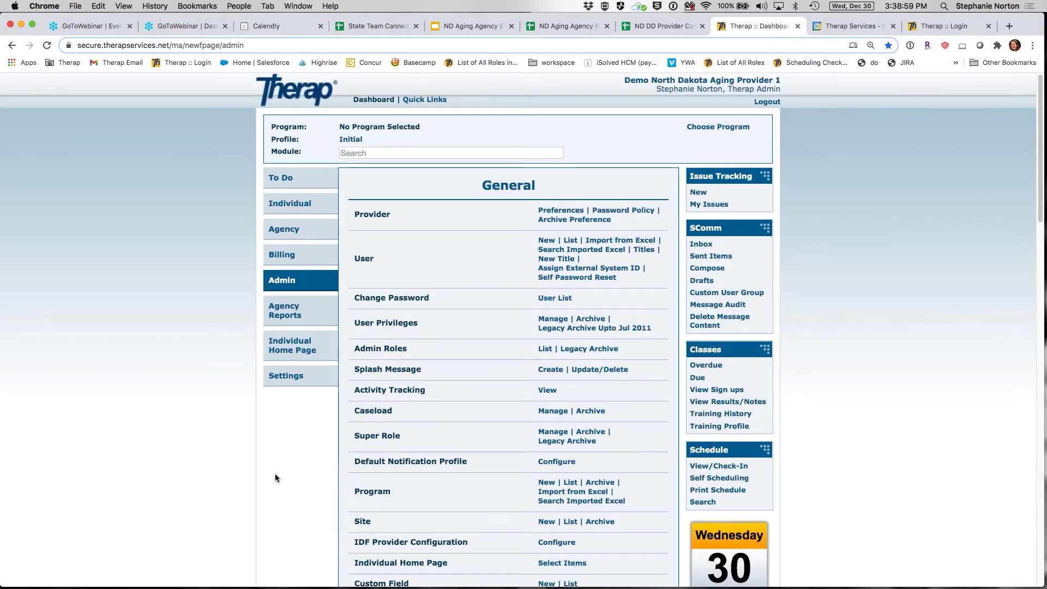